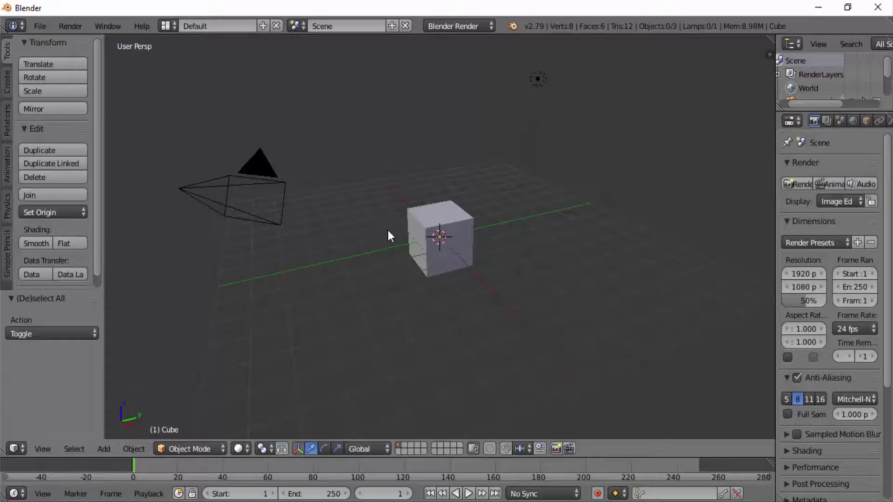
Select and delete the default cube, camera and lamp.
key(a)
key(a)
key(a)
key(x)
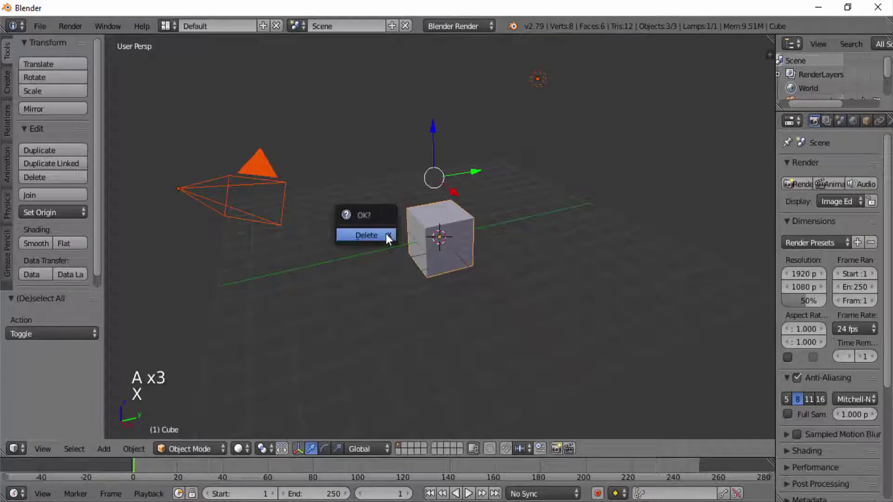
click(386, 233)
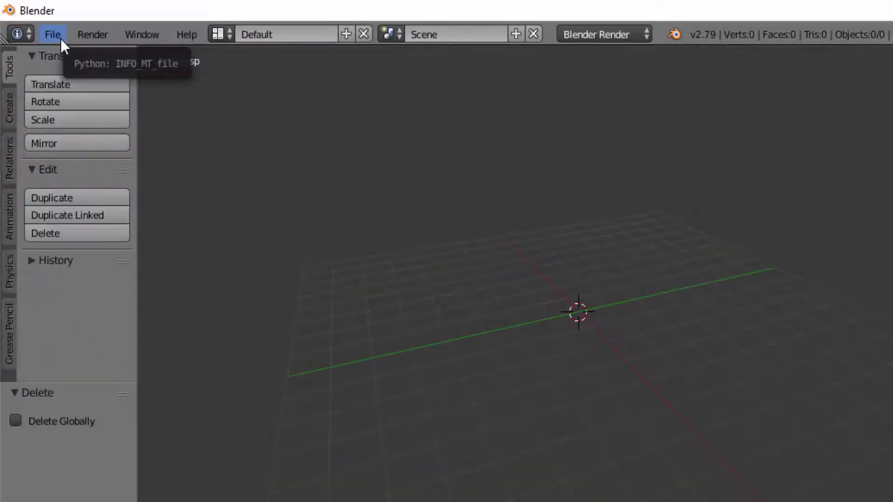
Enable the Add Mesh: BoltFactory add-on in User Preferences, then close the preferences window.
click(61, 37)
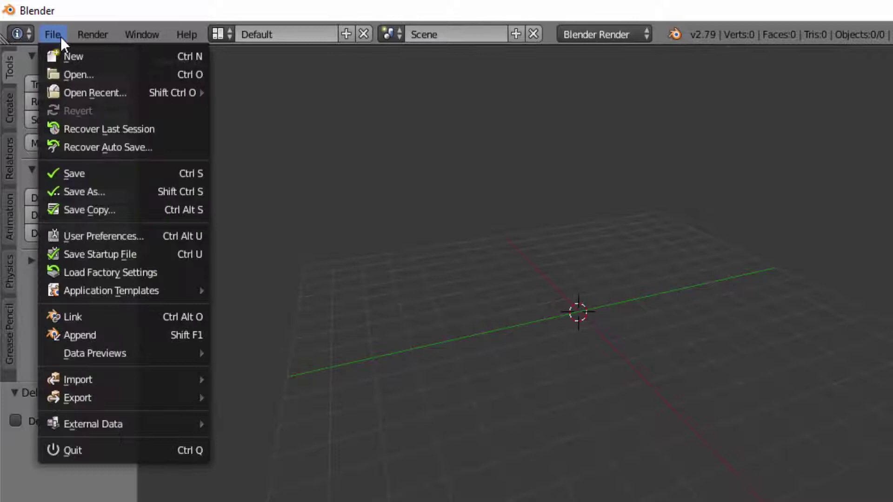
click(119, 241)
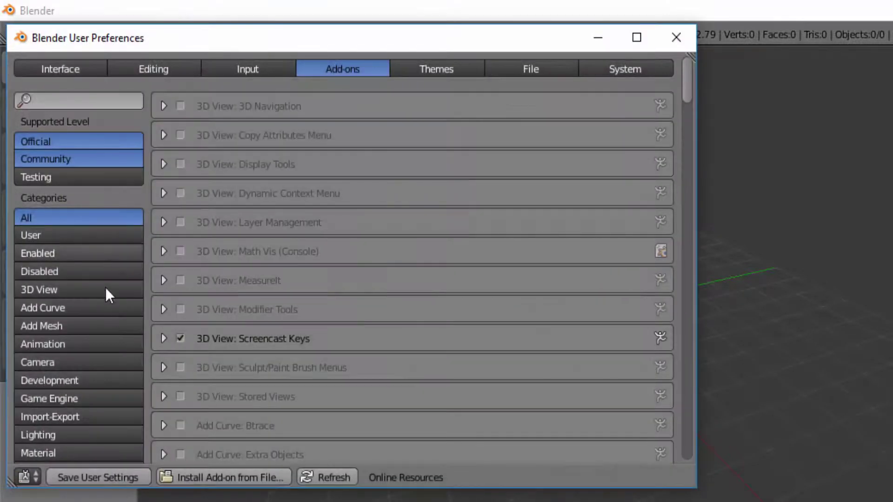
click(52, 327)
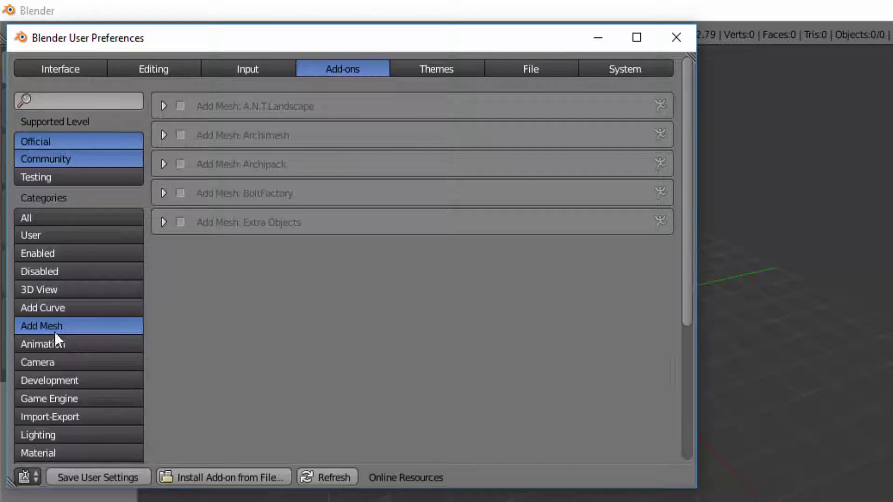
click(179, 194)
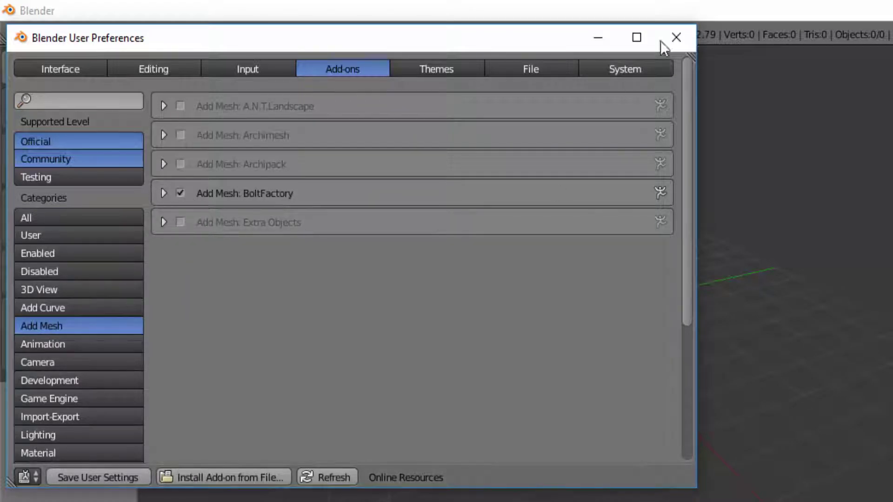
click(675, 37)
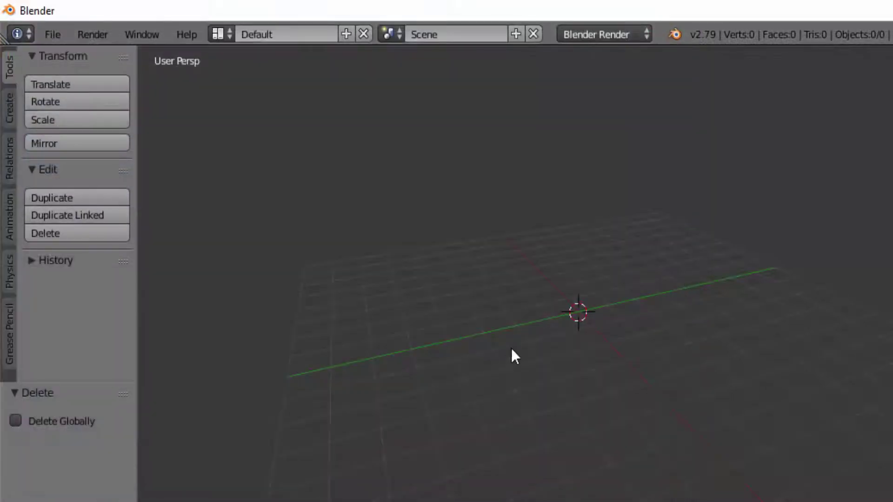
Add a Bolt mesh at the origin from Mesh > Bolt and zoom in on it.
key(shift+a)
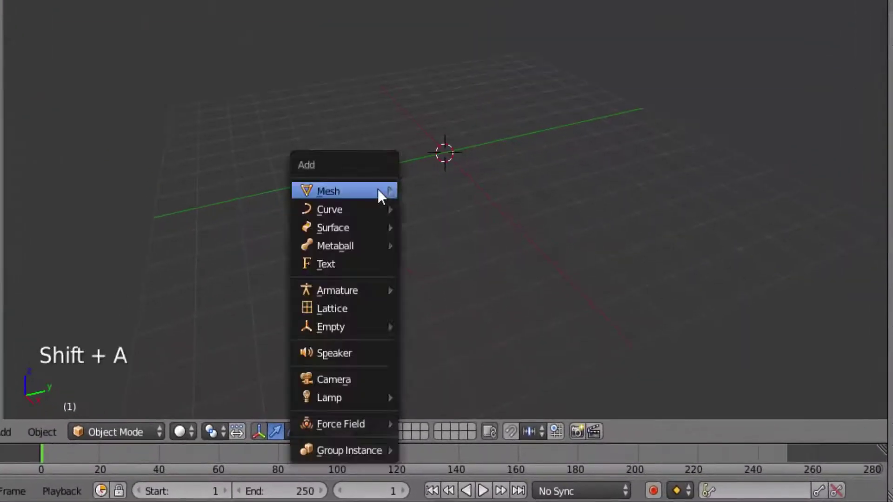
mouse_move(396, 251)
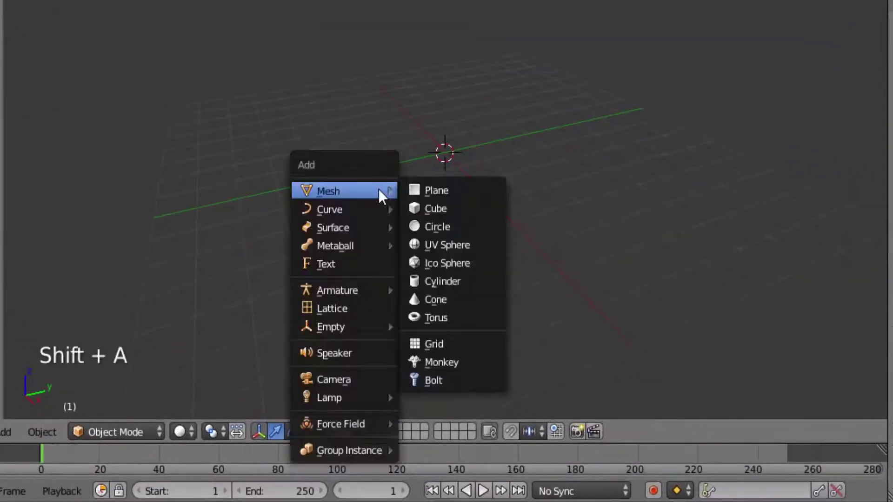
click(427, 378)
scroll(449, 166, up, 1)
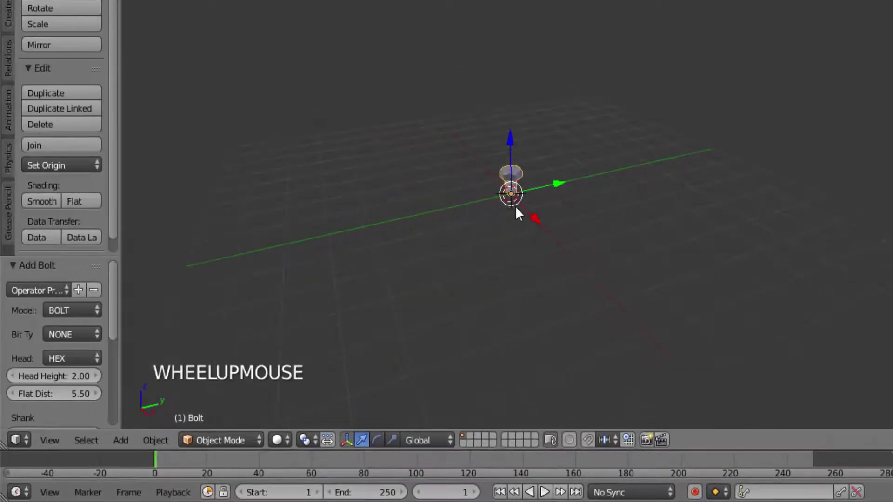
scroll(535, 205, up, 11)
scroll(534, 207, down, 2)
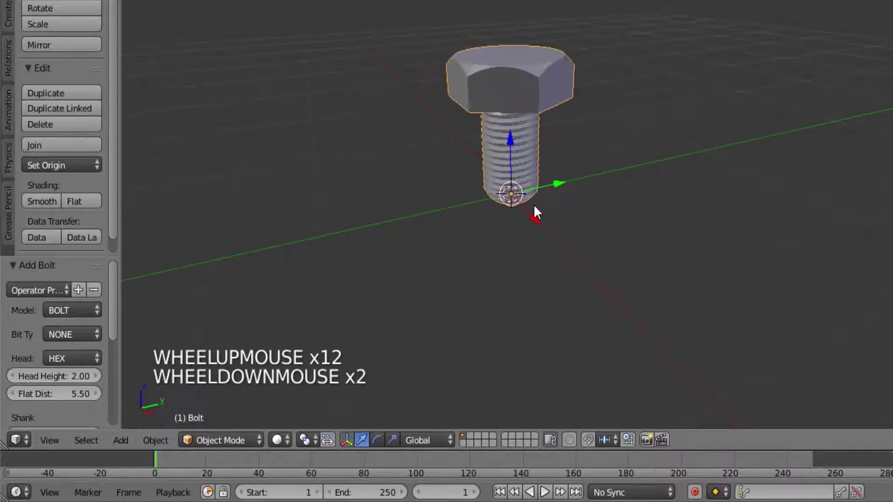
scroll(534, 204, down, 2)
scroll(535, 205, up, 2)
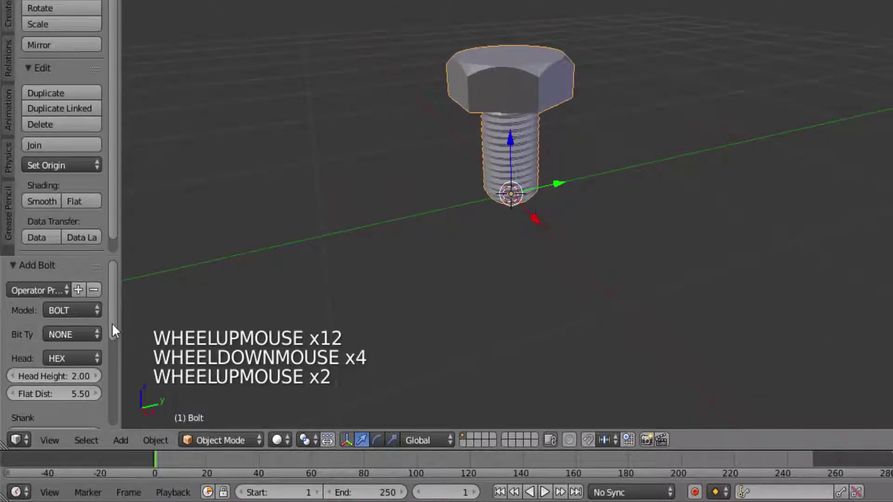
mouse_move(113, 318)
mouse_down()
mouse_move(114, 334)
mouse_move(114, 317)
mouse_up()
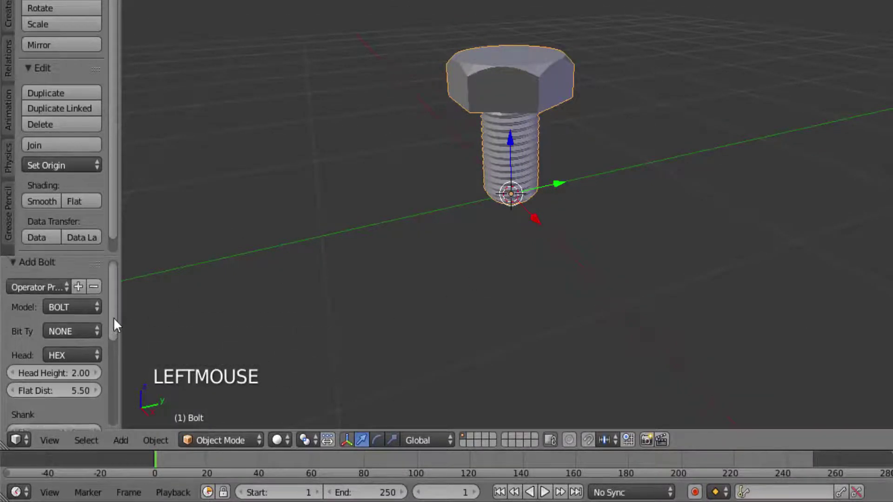
Set the bolt's Bit Type to ALLEN, Head Height to 2 and Flat Dist to 5.5.
click(74, 336)
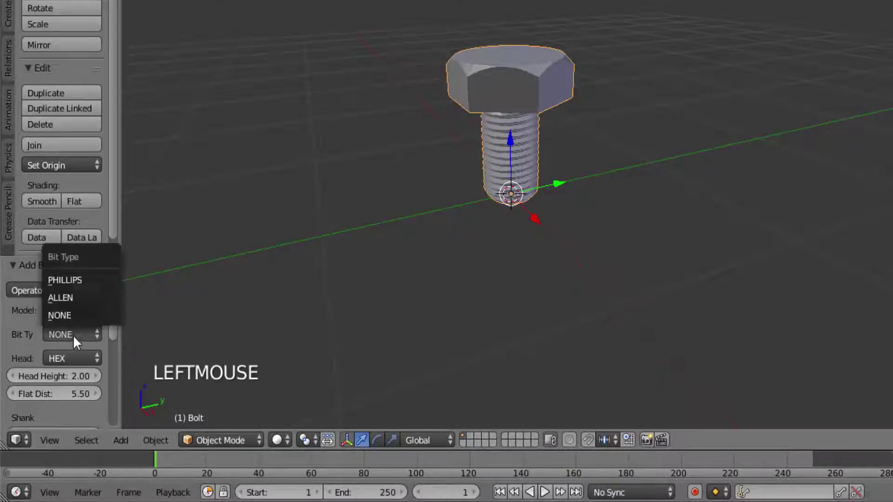
click(65, 297)
middle_drag(484, 218, 418, 257)
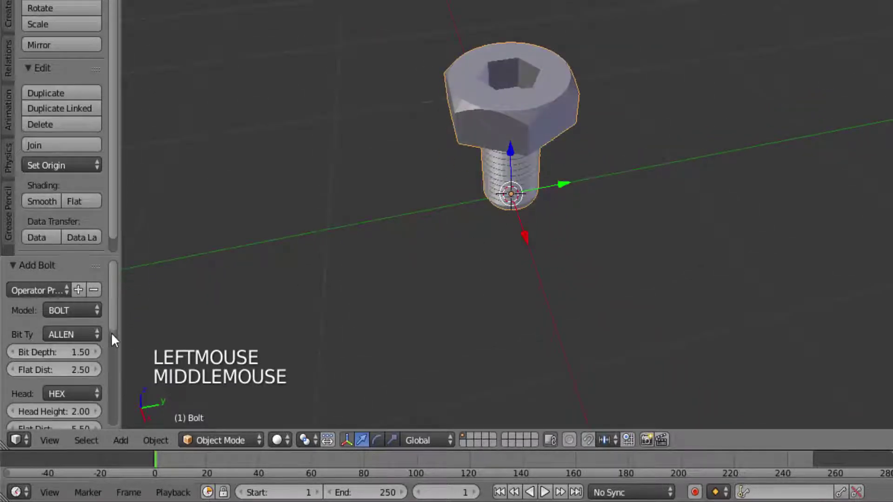
drag(111, 332, 50, 346)
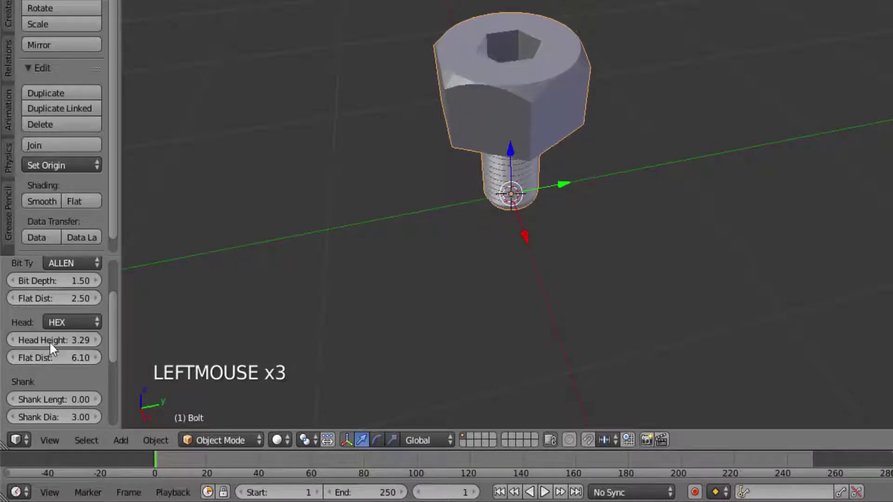
click(50, 344)
text(2)
click(72, 357)
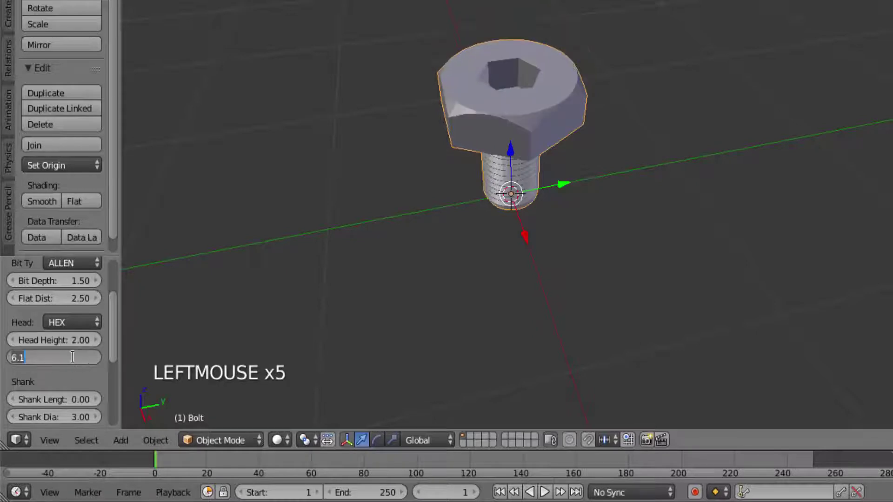
text(5.5)
key(Return)
drag(118, 341, 466, 272)
Rotate the first bolt 90° about its X axis so it lies on its side.
middle_drag(467, 272, 454, 228)
scroll(537, 223, down, 1)
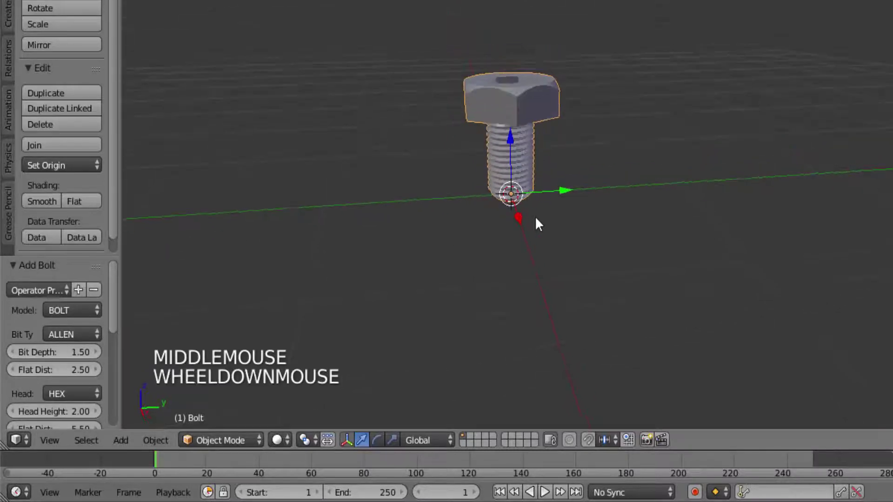
middle_drag(536, 218, 494, 209)
scroll(521, 223, up, 1)
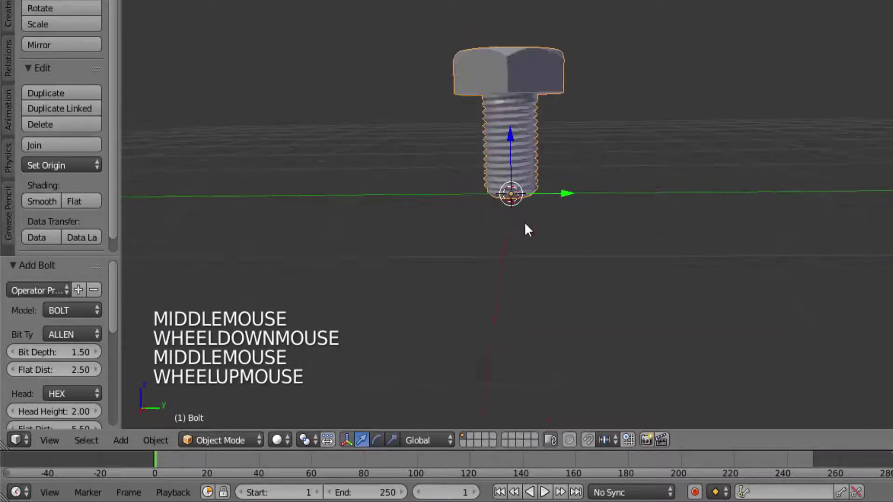
key(r)
key(x)
key(x)
text(90)
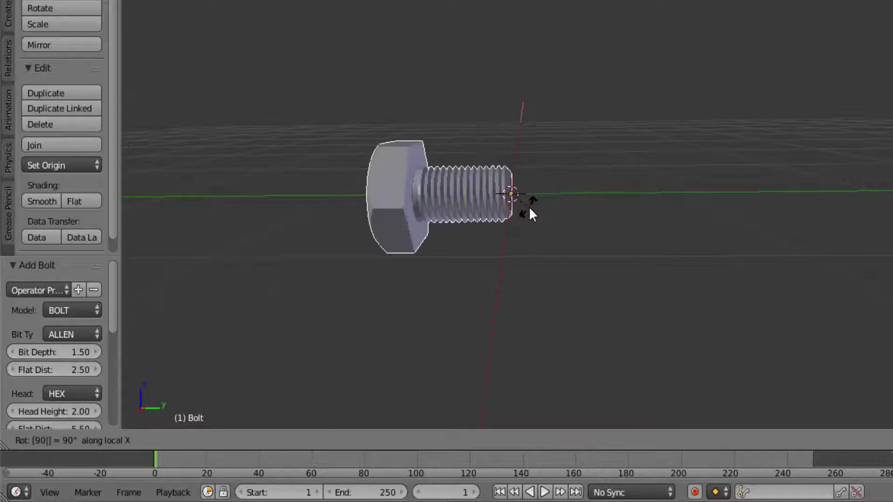
key(Return)
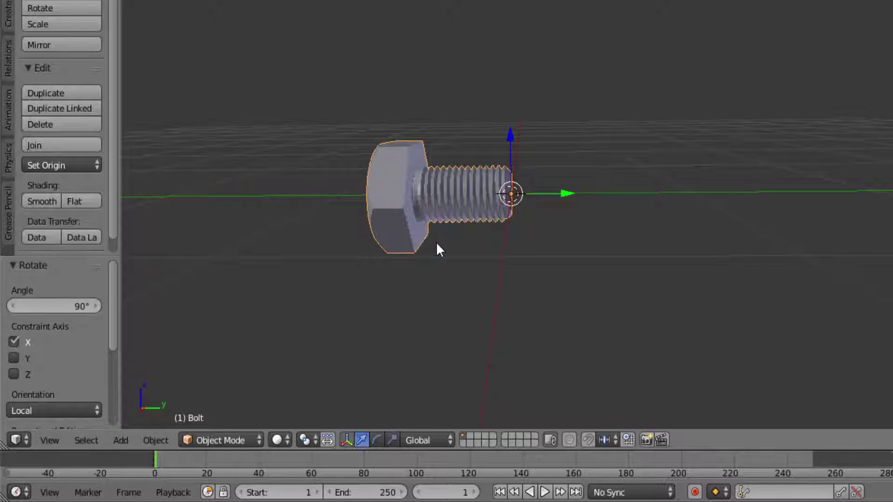
Add a second bolt at the origin and start changing its model to a nut.
key(shift+a)
mouse_move(437, 244)
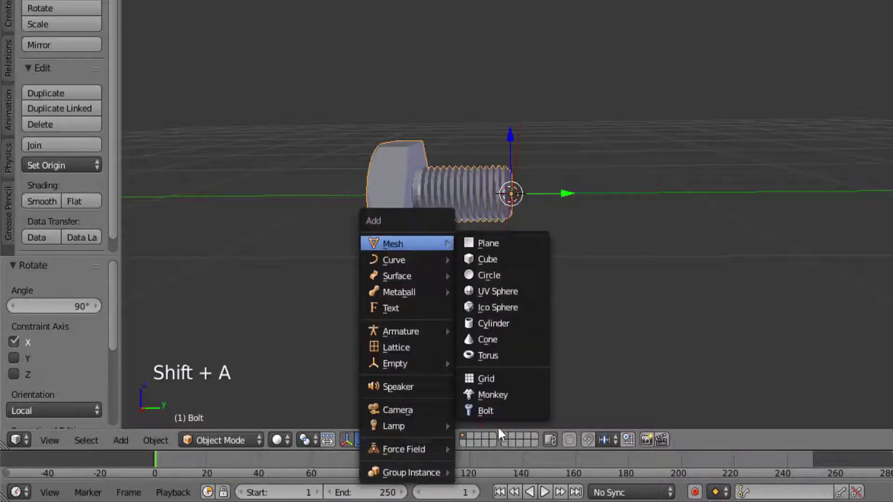
click(494, 413)
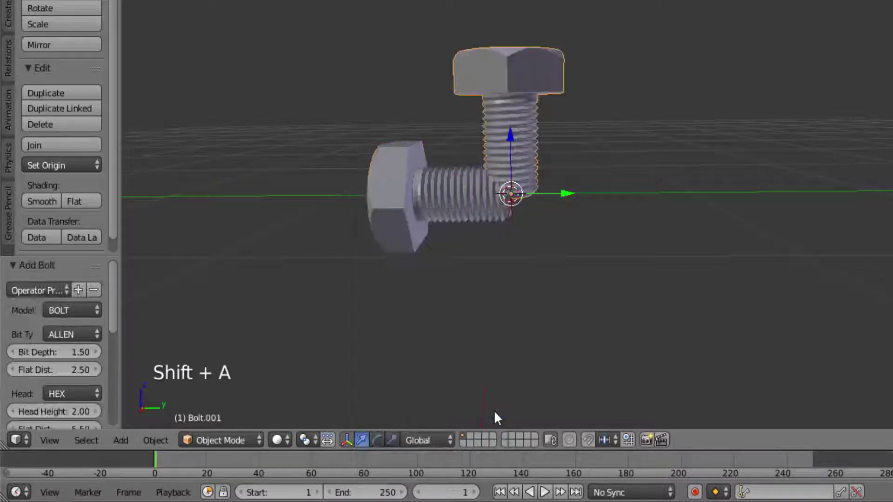
click(62, 313)
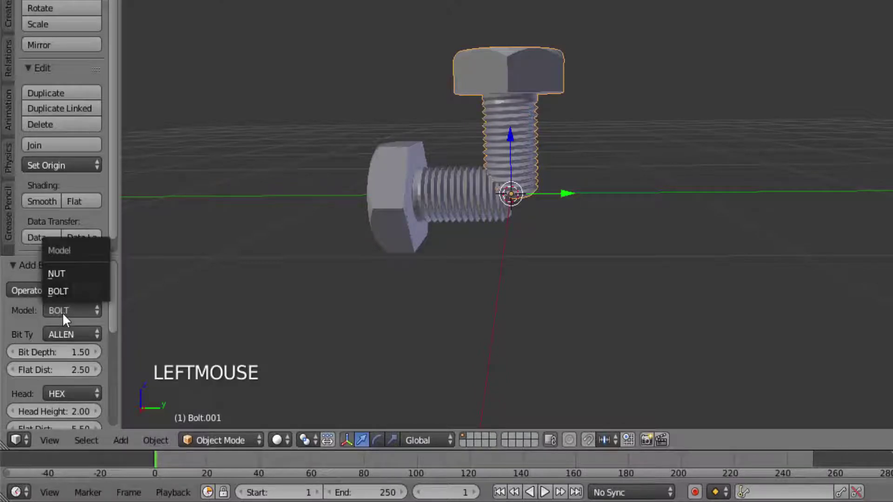
Set the second bolt's Model to NUT and rotate it 90° about X.
click(65, 275)
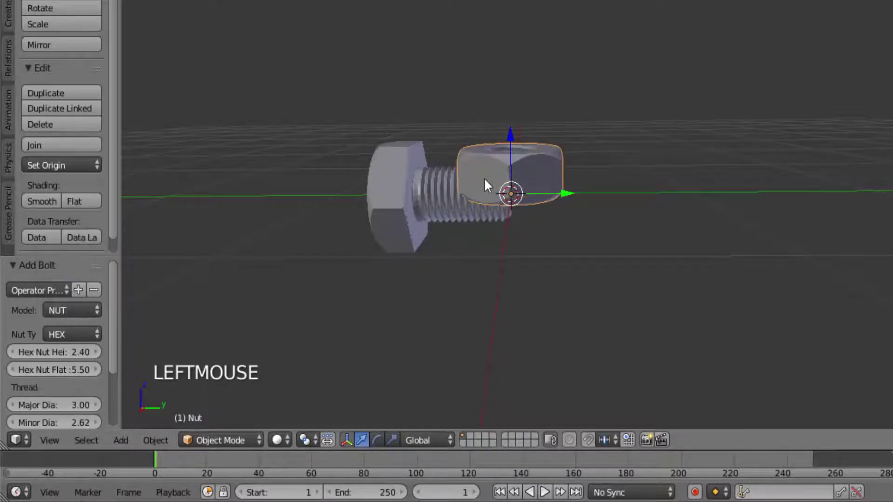
key(r)
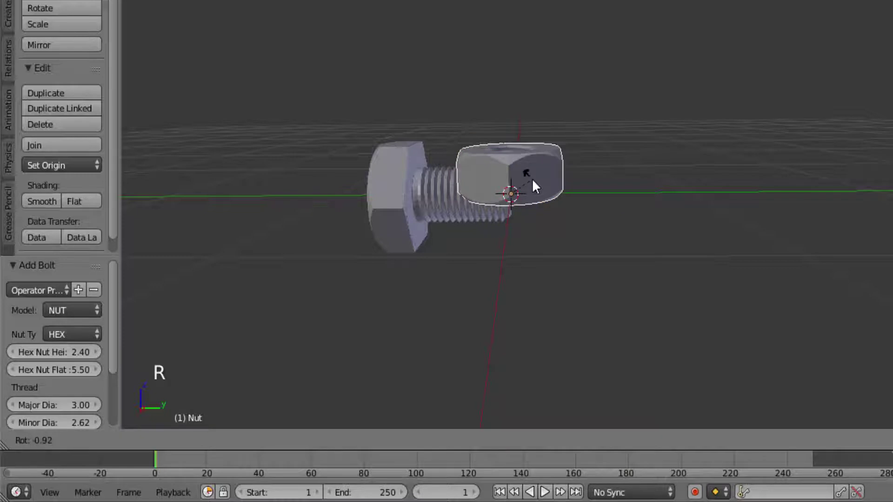
key(x)
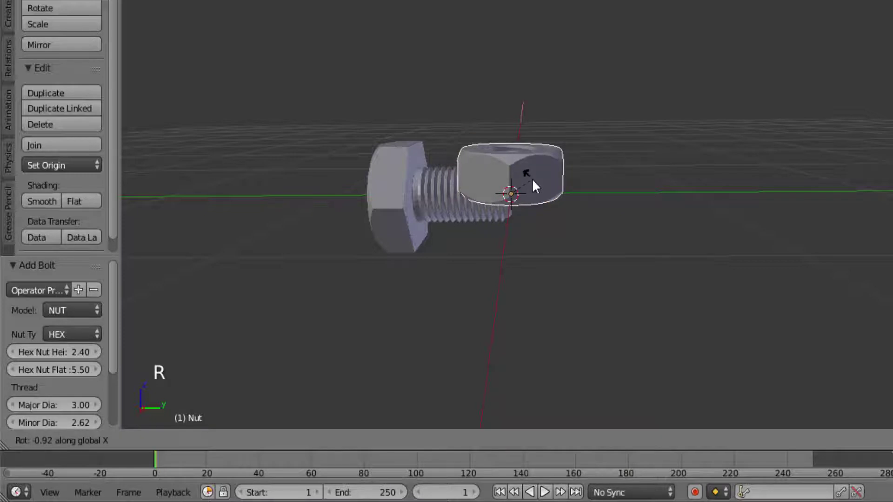
text(90)
key(Return)
Slide the nut along Y onto the threaded end of the bolt.
middle_click(560, 231)
mouse_move(561, 233)
middle_down()
mouse_move(365, 249)
mouse_move(572, 255)
mouse_move(564, 234)
middle_up()
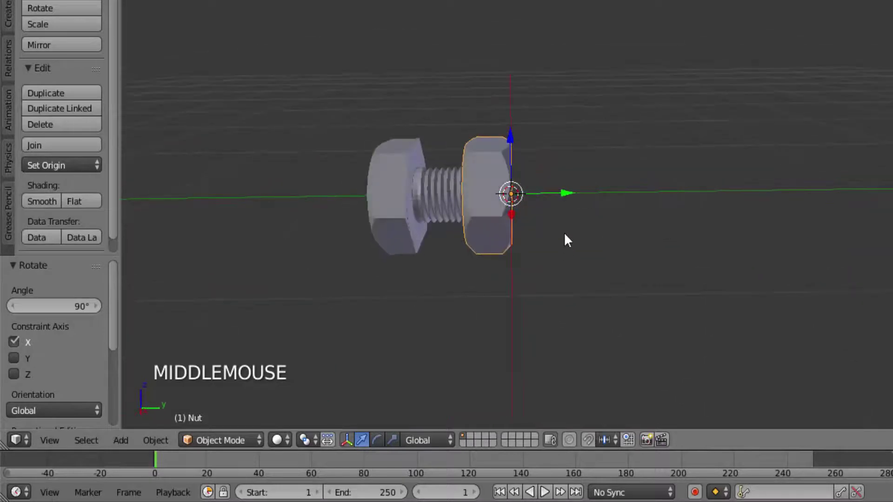
drag(562, 193, 581, 201)
middle_drag(581, 201, 604, 257)
drag(593, 189, 626, 202)
middle_drag(626, 202, 865, 145)
click(864, 146)
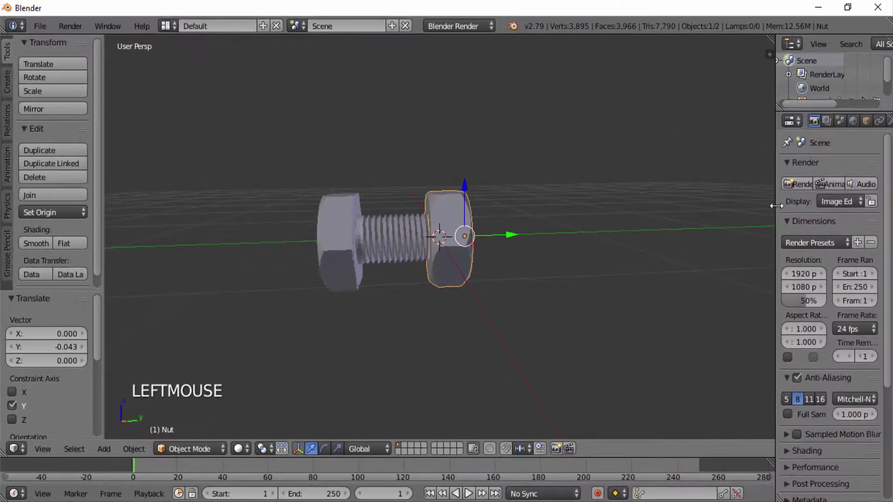
Show the Nut's object properties and set the animation end frame to 120.
drag(776, 206, 684, 217)
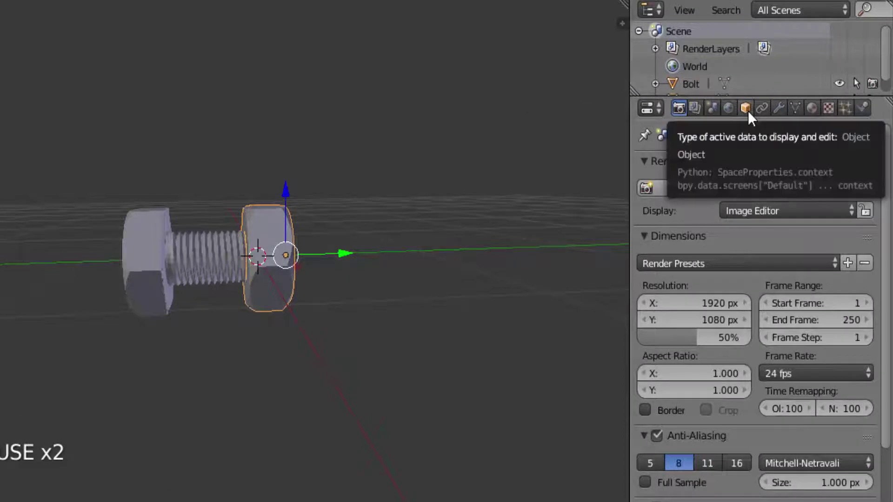
click(746, 109)
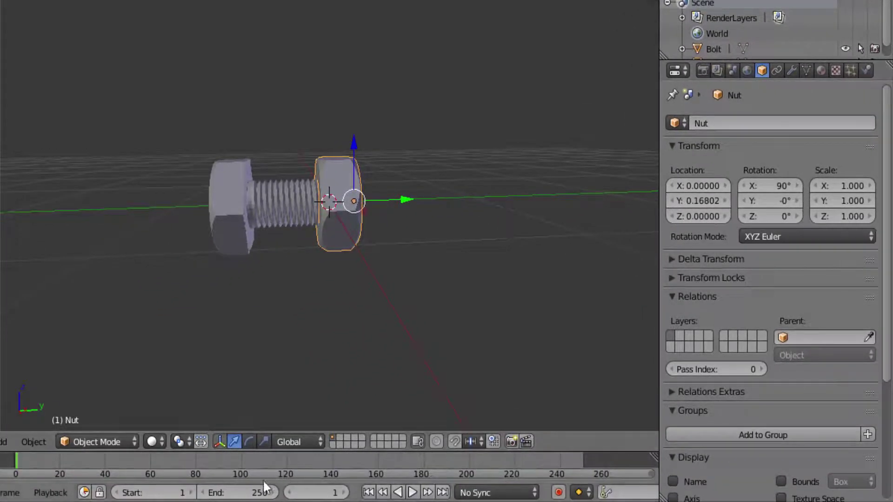
click(267, 492)
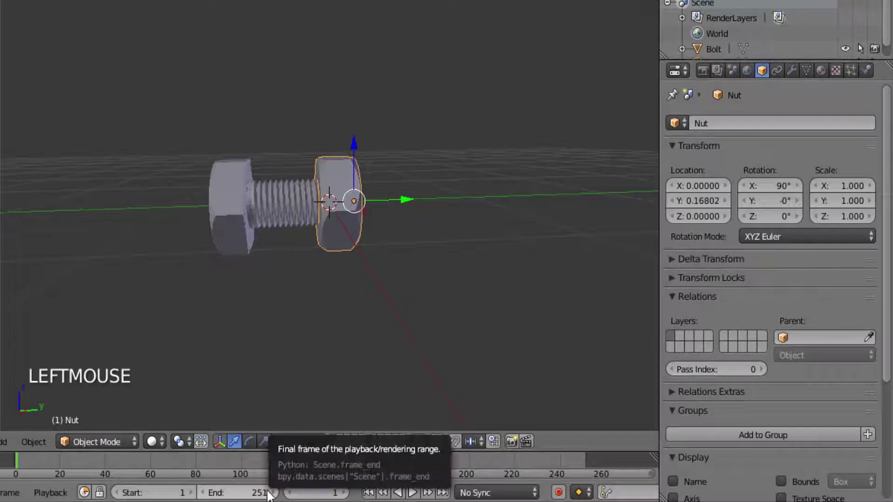
double_click(259, 493)
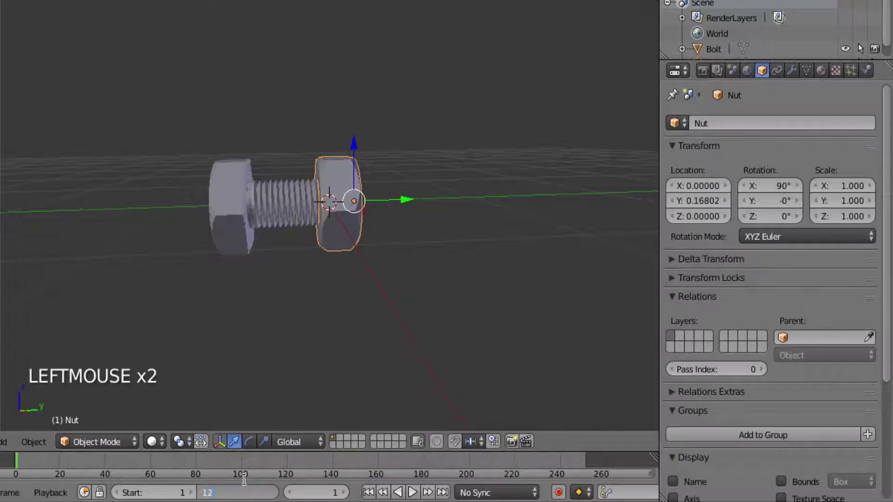
text(120)
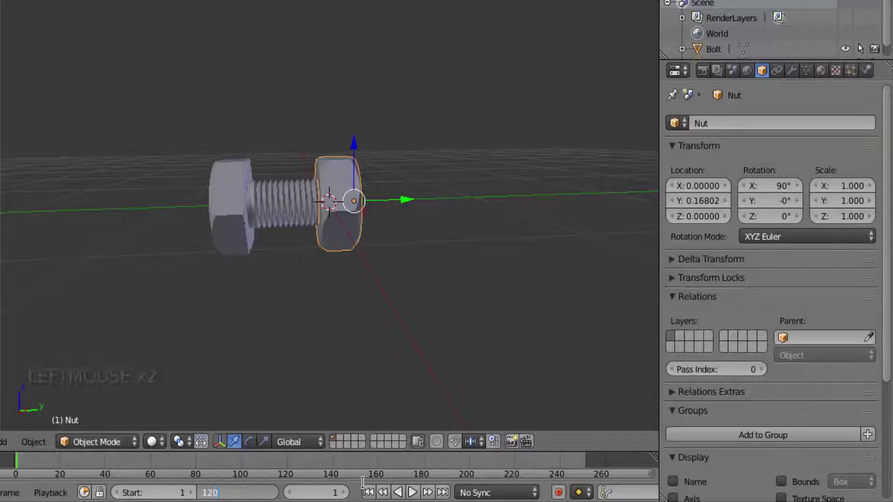
key(Return)
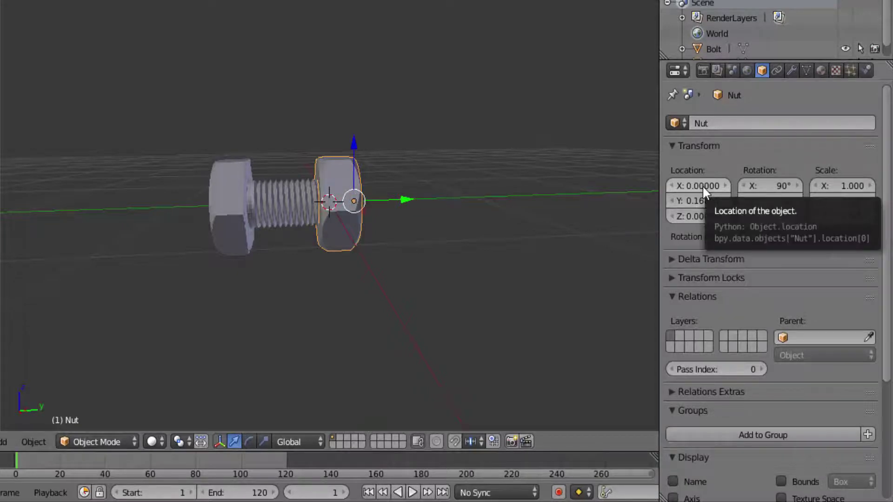
Insert location and rotation keyframes on the Nut at frame 1.
key(i)
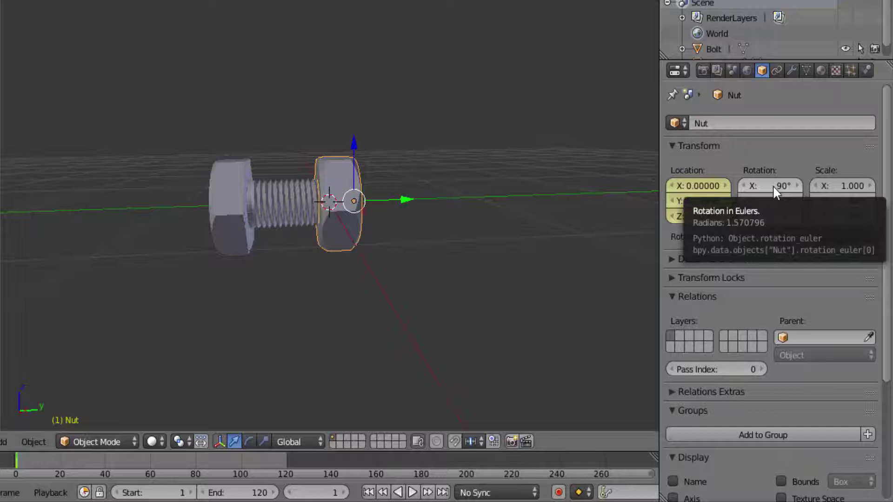
key(i)
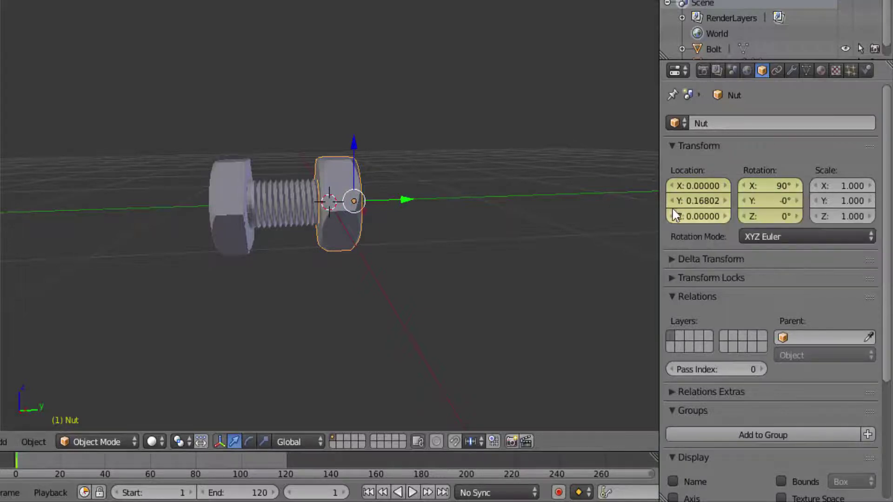
Go to frame 80 and slide the Nut along Y to the bolt head, Y -0.28079.
click(328, 492)
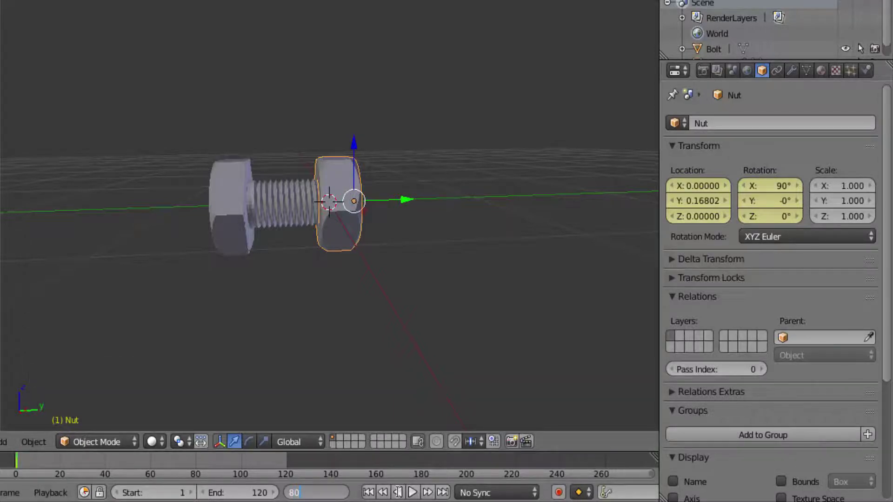
key(Return)
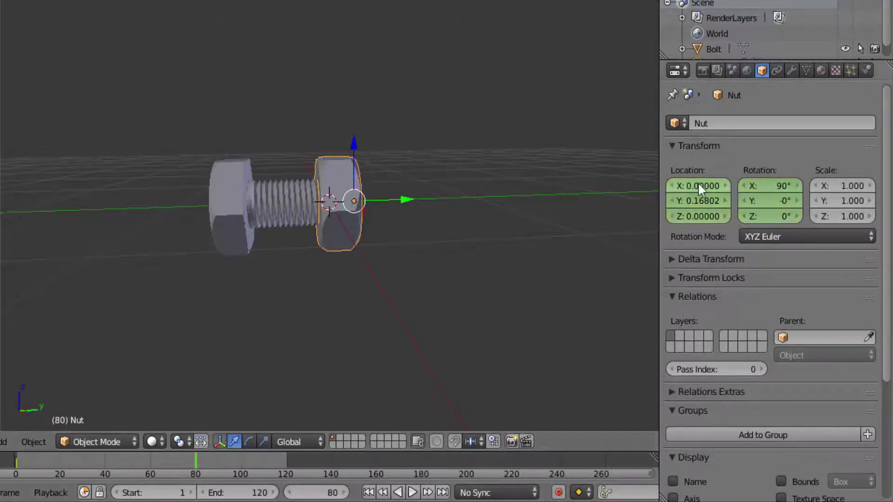
drag(406, 201, 337, 209)
middle_drag(337, 210, 329, 292)
scroll(314, 265, up, 3)
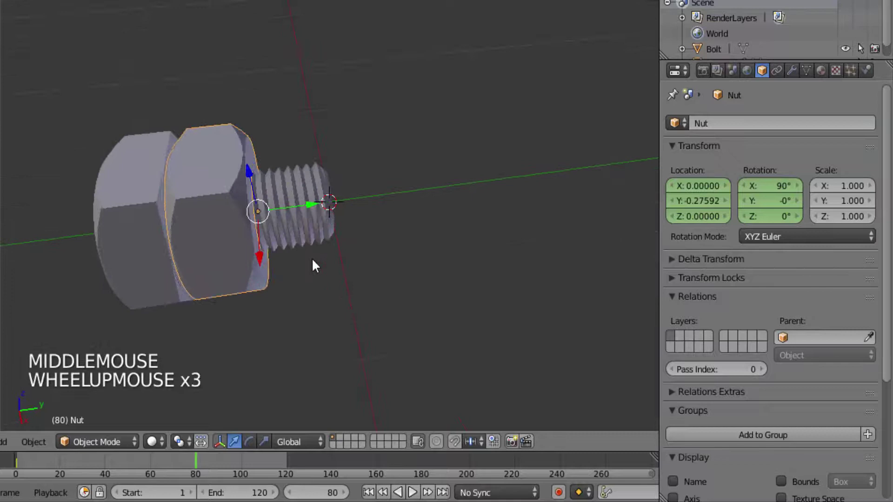
mouse_move(308, 203)
mouse_down()
mouse_move(300, 205)
mouse_move(307, 210)
mouse_up()
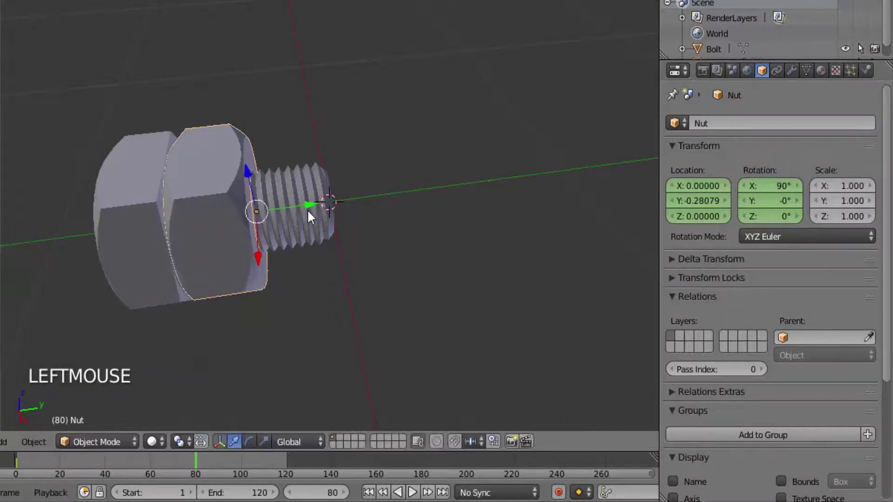
middle_drag(307, 209, 305, 167)
scroll(305, 167, down, 2)
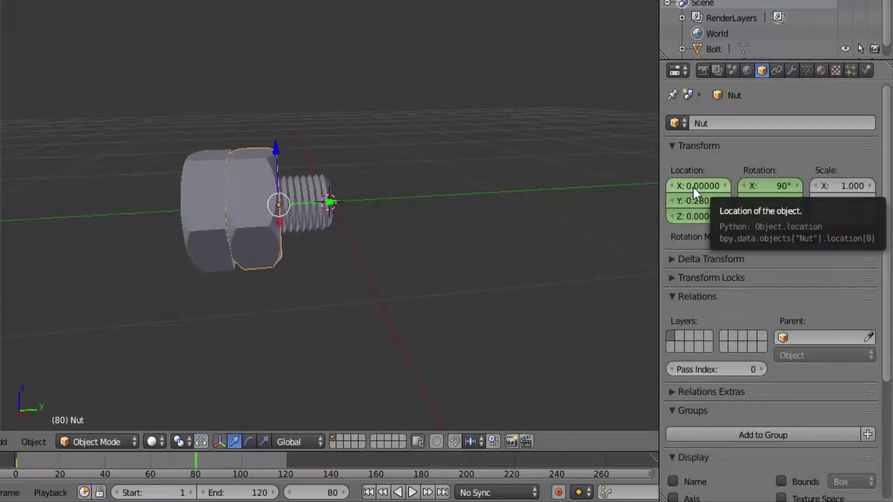
Keyframe the Nut's frame-80 location, set its Y rotation to -720°, and play the animation.
key(i)
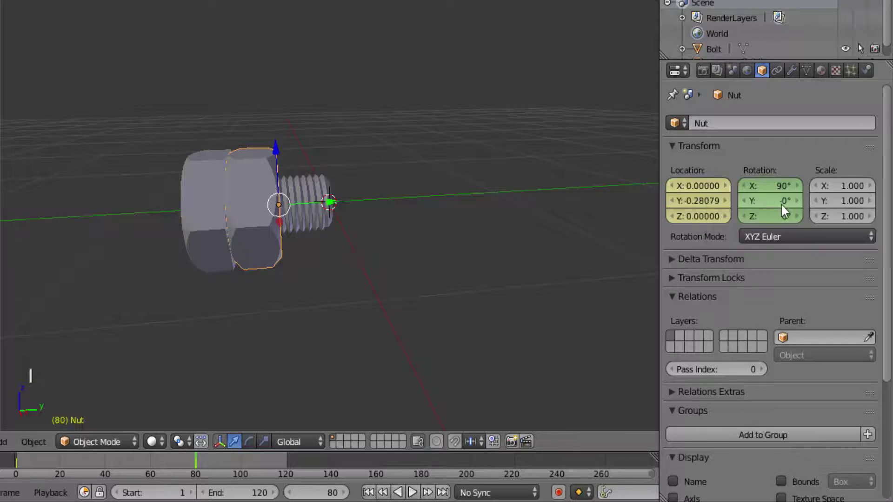
click(781, 202)
key(BackSpace)
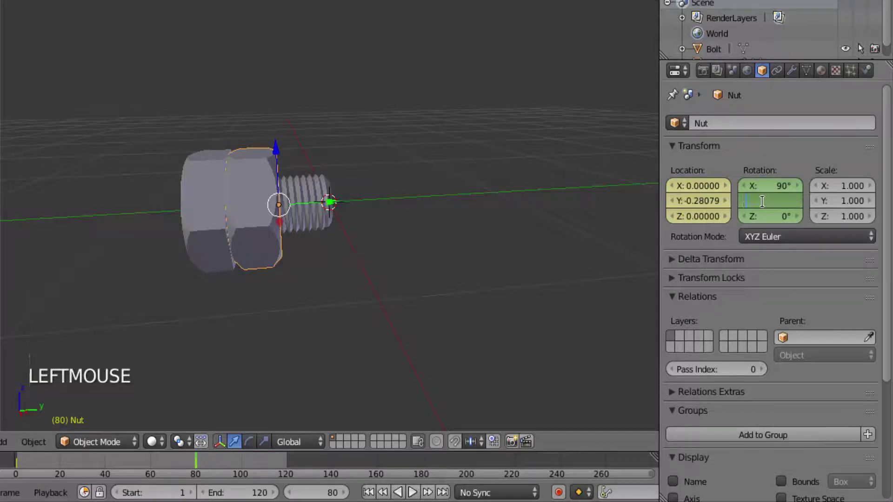
text(-720)
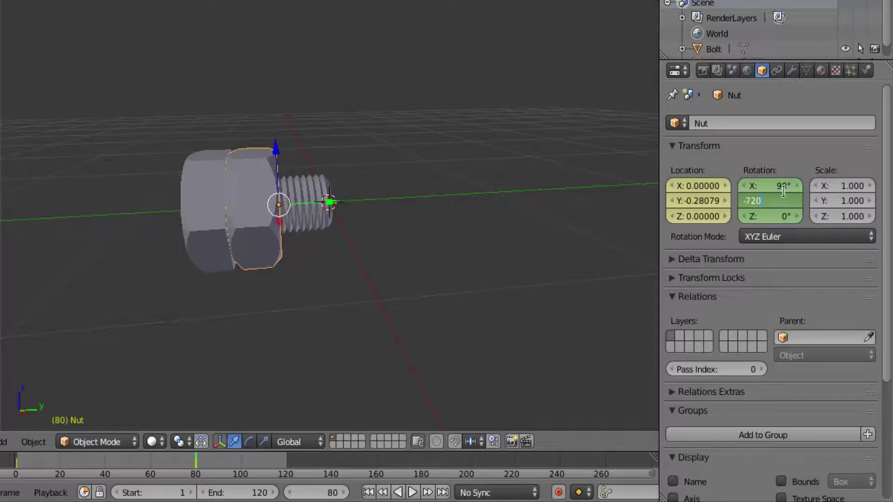
key(Return)
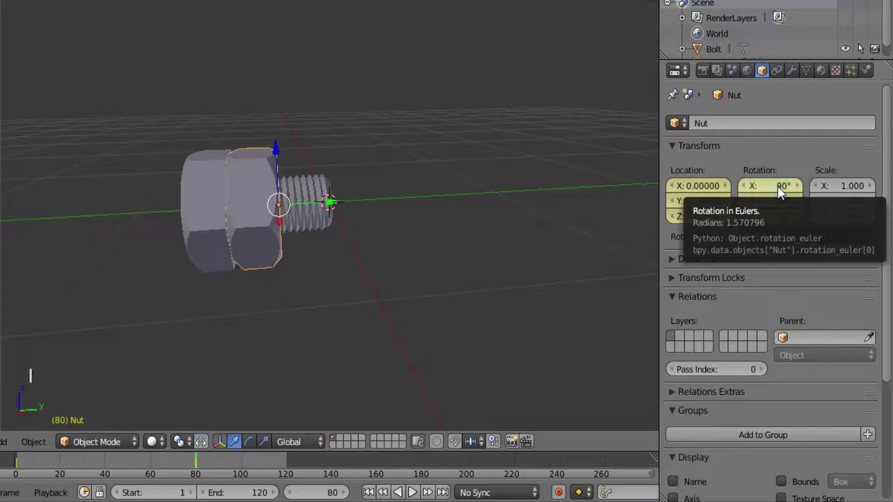
key(alt+a)
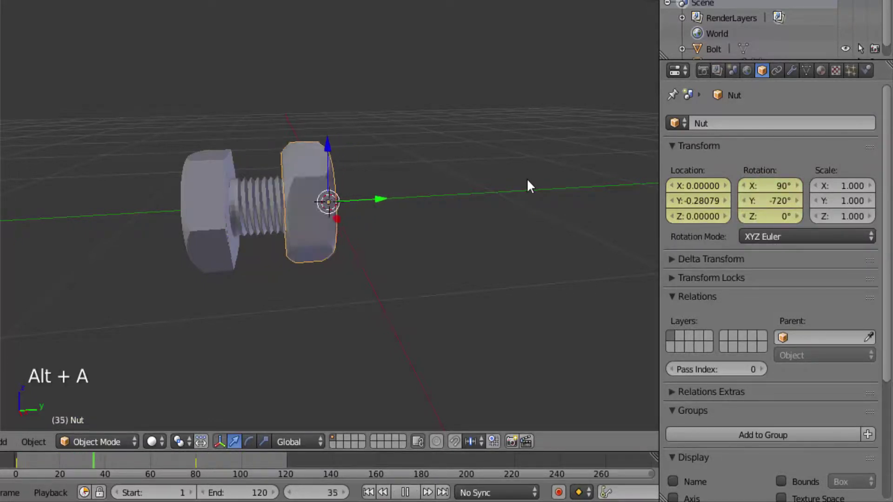
middle_drag(527, 179, 493, 195)
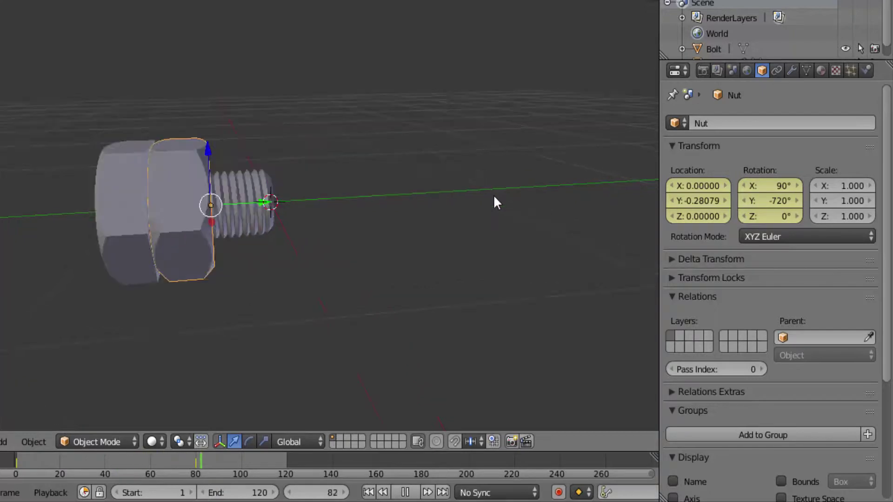
middle_drag(310, 213, 293, 234)
scroll(293, 234, down, 1)
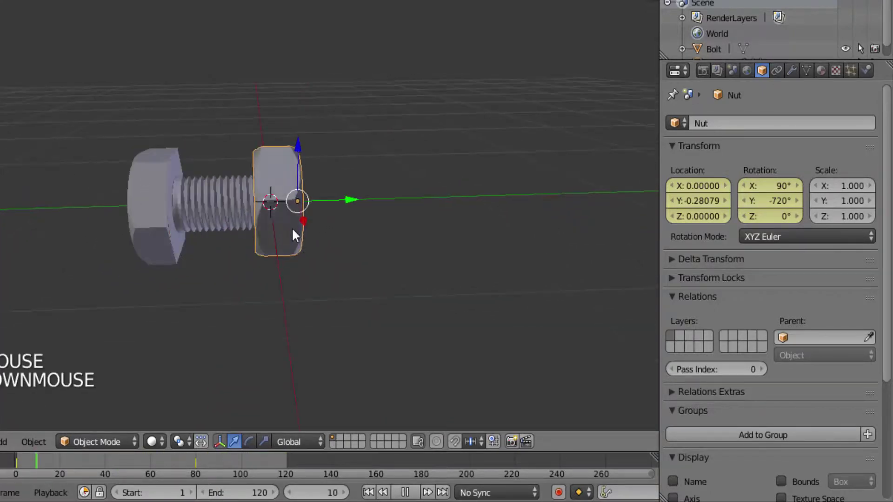